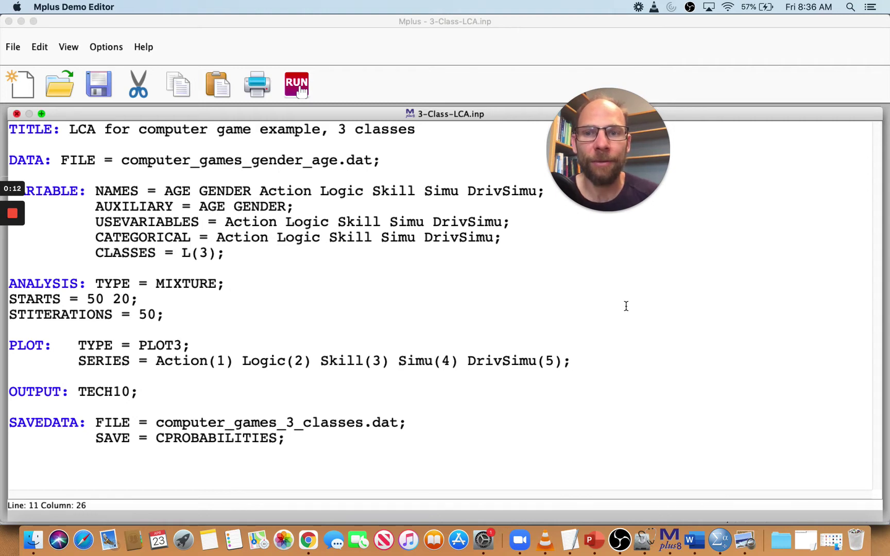
Highlight the input file's USEVARIABLES, CLASSES = L(3), SAVE = CPROBABILITIES and AUXILIARY = AGE GENDER statements.
left_click(229, 223)
left_click_drag(235, 226, 513, 220)
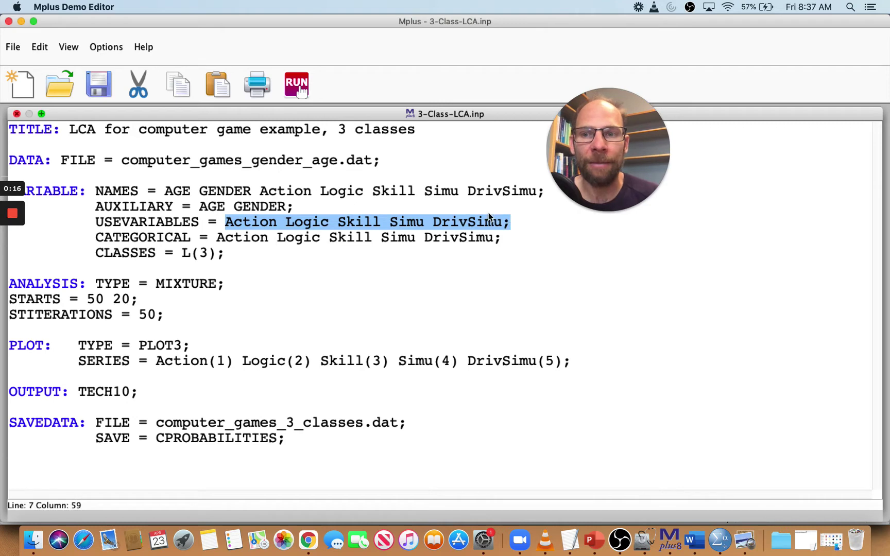
left_click(92, 258)
left_click_drag(99, 258, 231, 252)
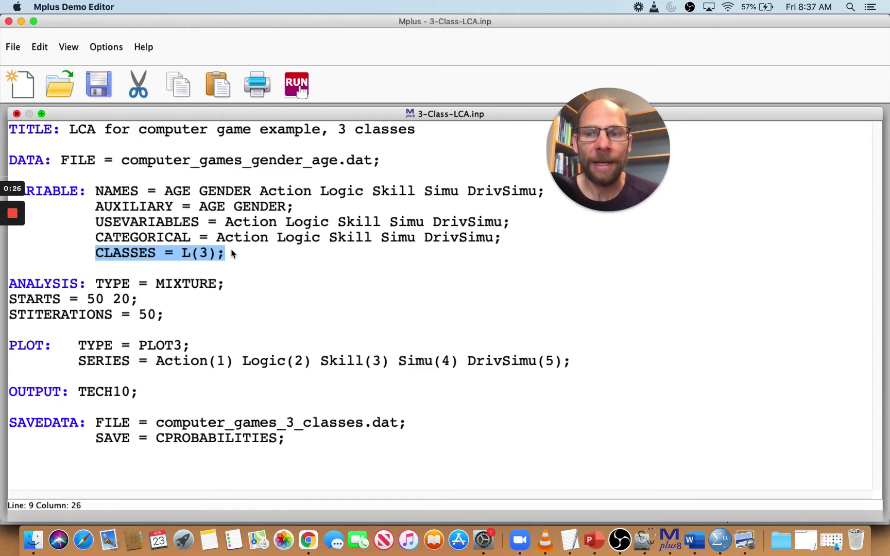
left_click_drag(9, 423, 312, 440)
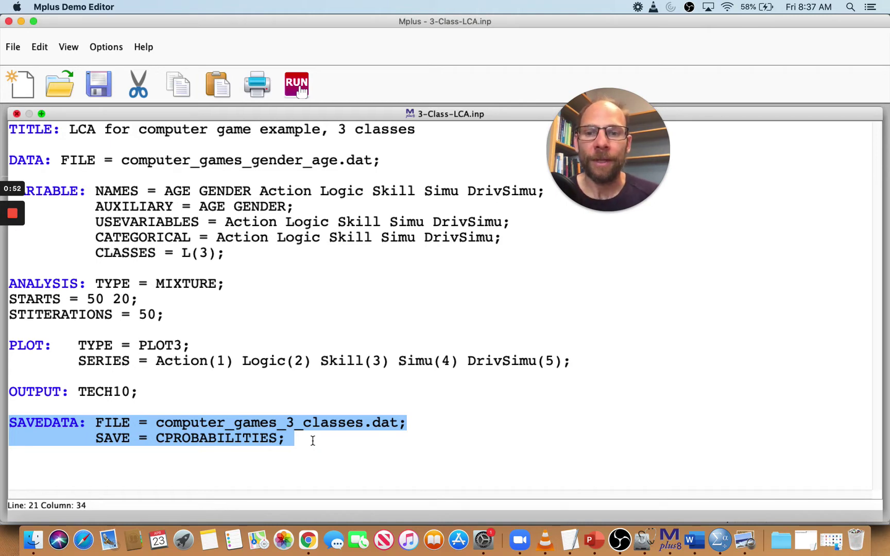
left_click(138, 437)
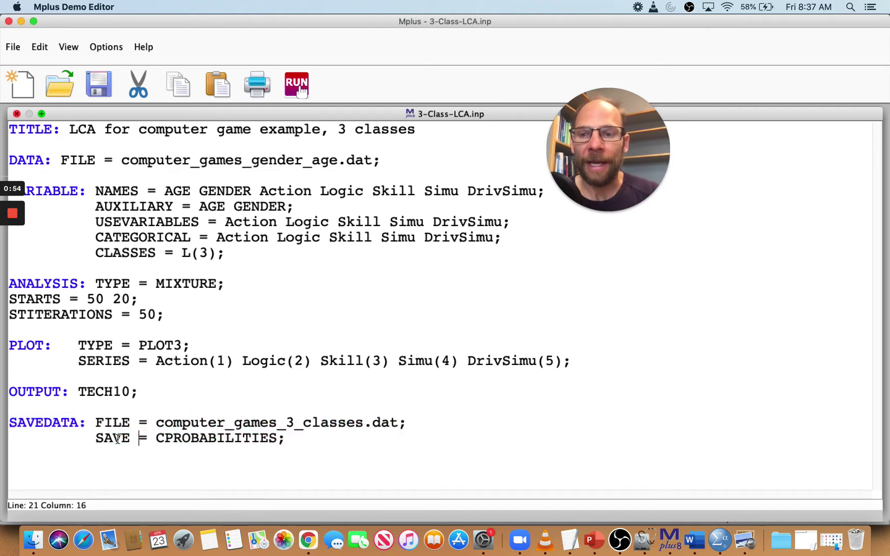
left_click_drag(91, 438, 288, 441)
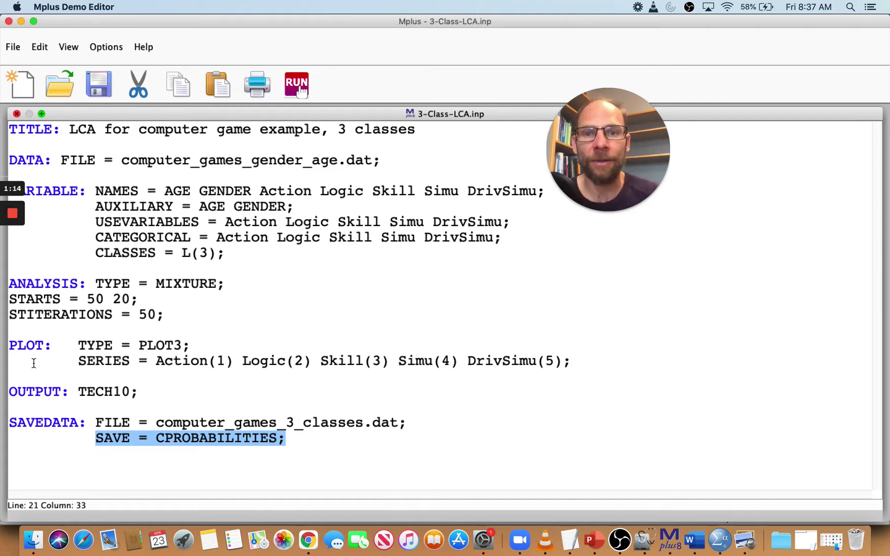
left_click_drag(95, 209, 301, 204)
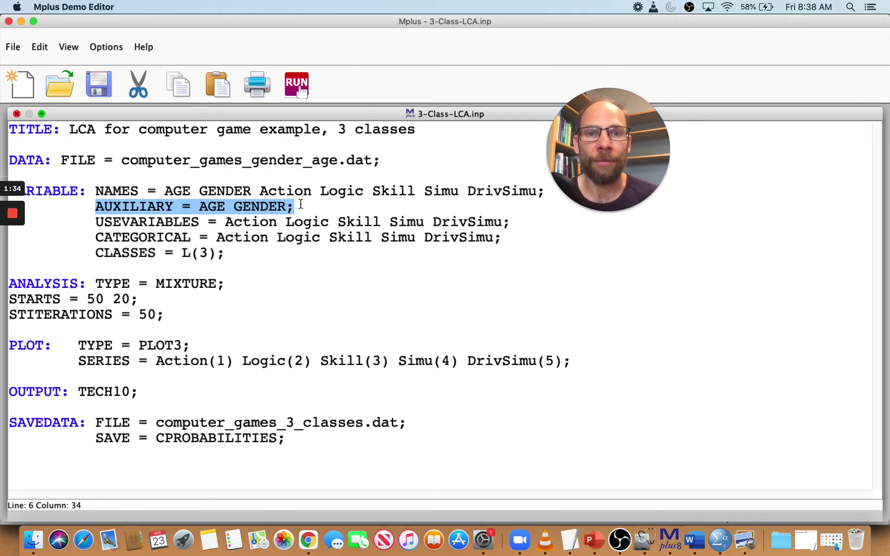
Run the 3-class LCA and locate the save file computer_games_3_classes.dat in the maximized output.
left_click(296, 84)
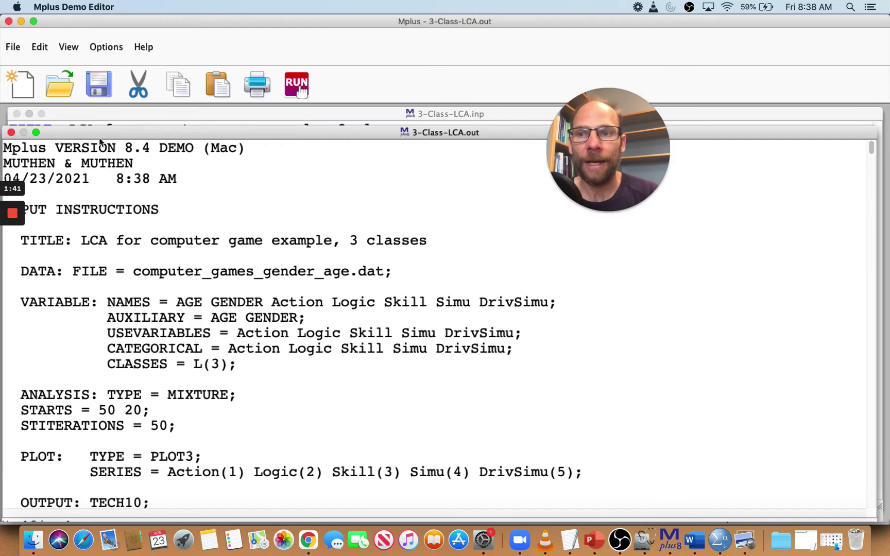
left_click(36, 132)
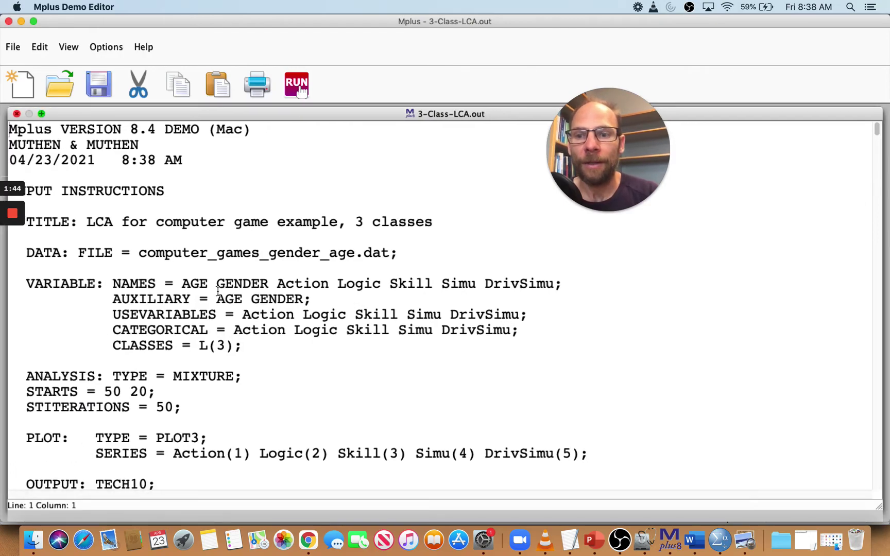
scroll(218, 291, "down", 20)
scroll(218, 292, "down", 10)
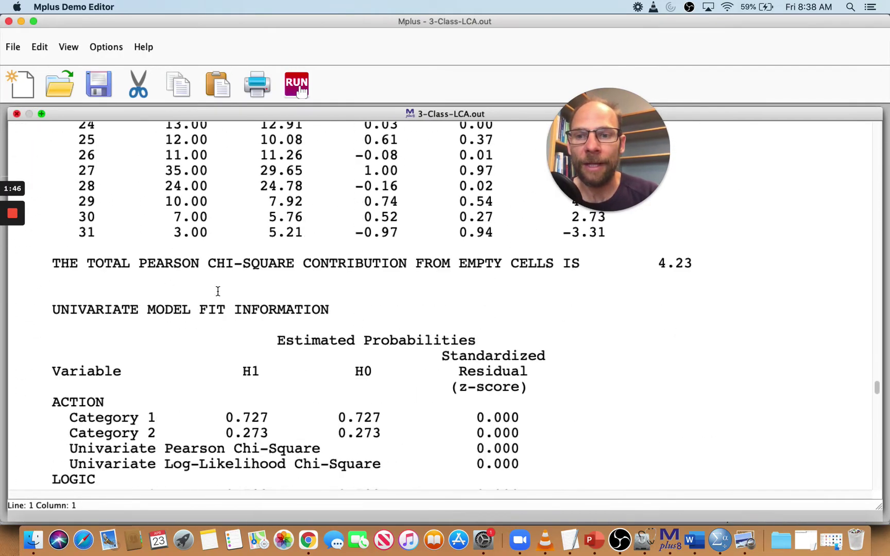
scroll(218, 292, "down", 15)
scroll(218, 291, "down", 20)
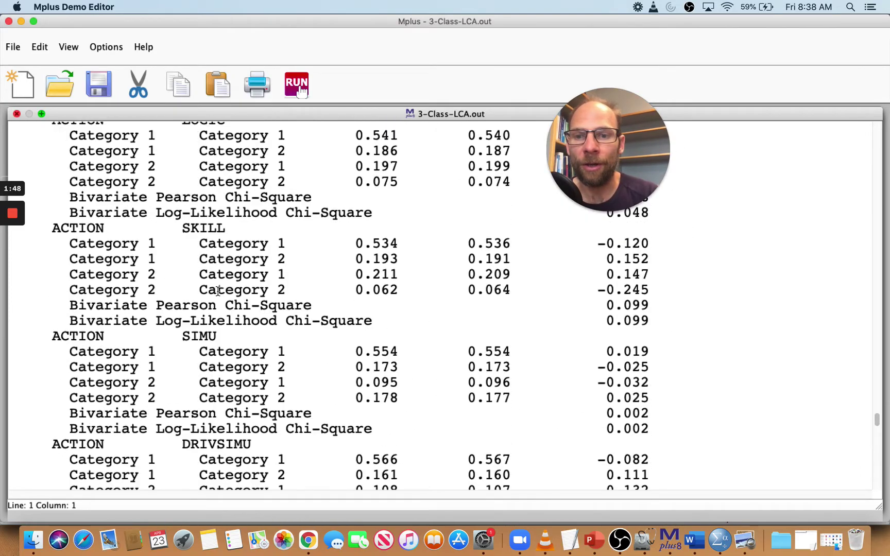
scroll(217, 292, "down", 15)
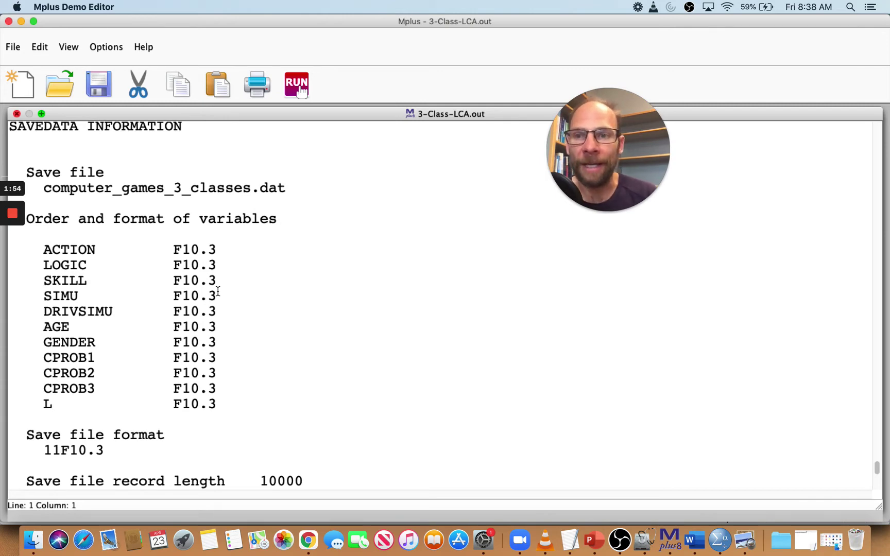
left_click_drag(43, 188, 292, 191)
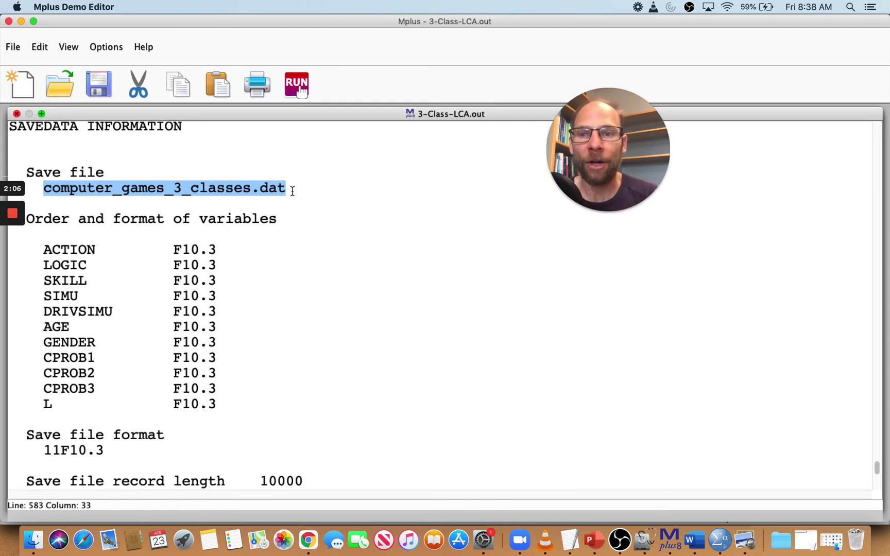
Highlight the saved variables list: indicators ACTION through DRIVSIMU, then AGE and GENDER.
left_click_drag(48, 244, 252, 308)
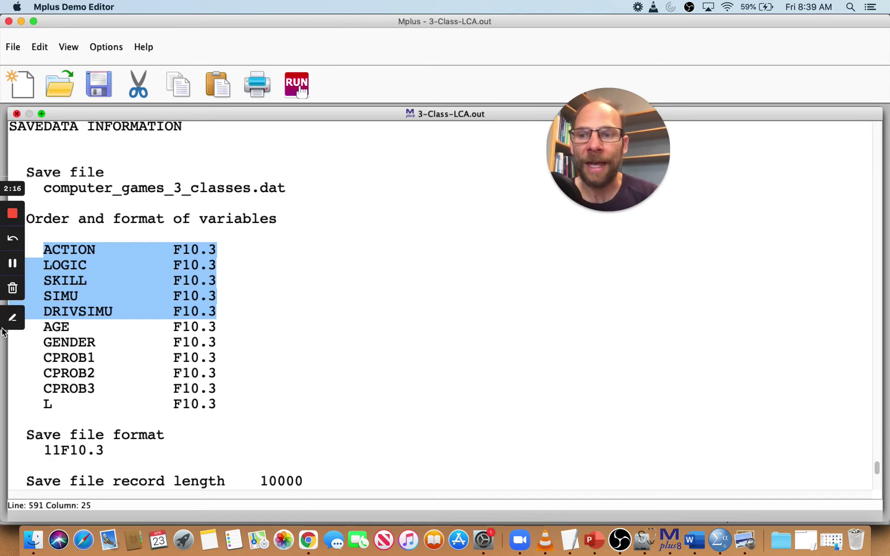
left_click(11, 316)
left_click(72, 342)
left_click(61, 327)
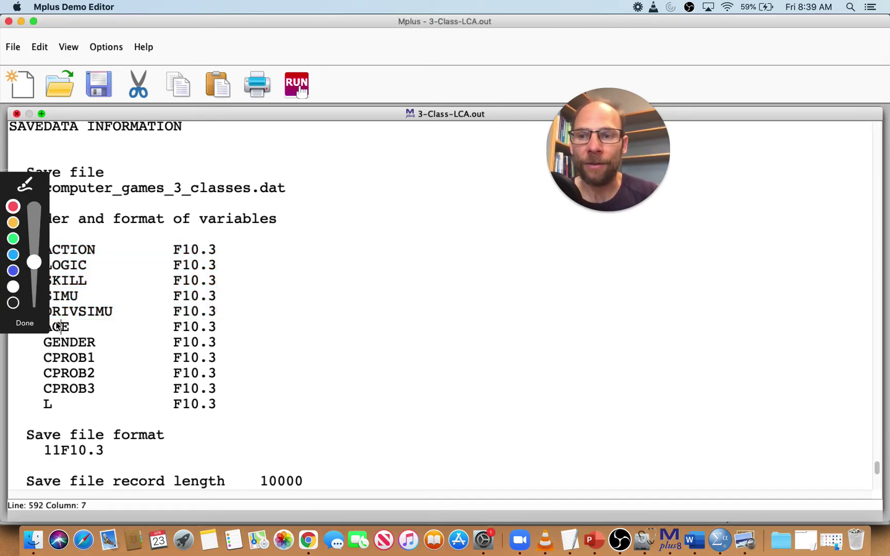
left_click(30, 326)
left_click_drag(30, 328, 245, 346)
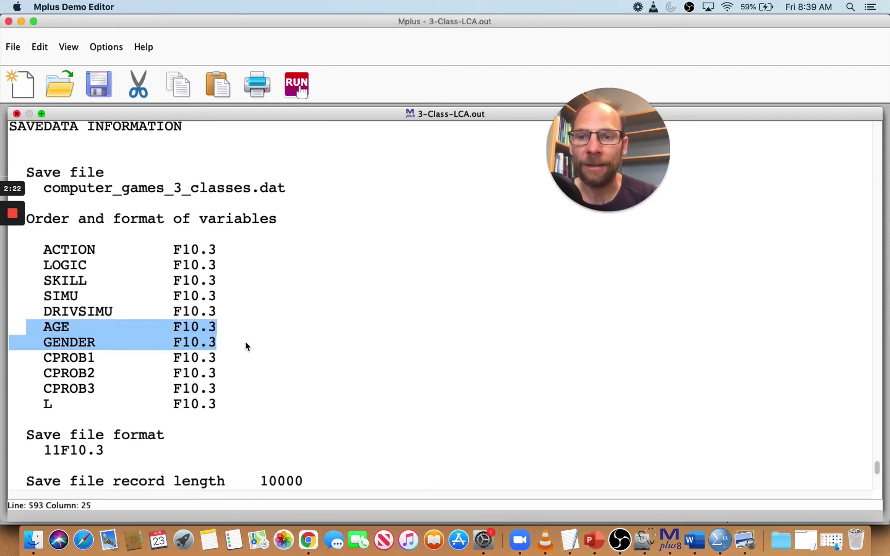
Highlight class probabilities CPROB1–CPROB3 and class membership L, then switch to TextEdit.
left_click(17, 358)
left_click_drag(17, 358, 229, 390)
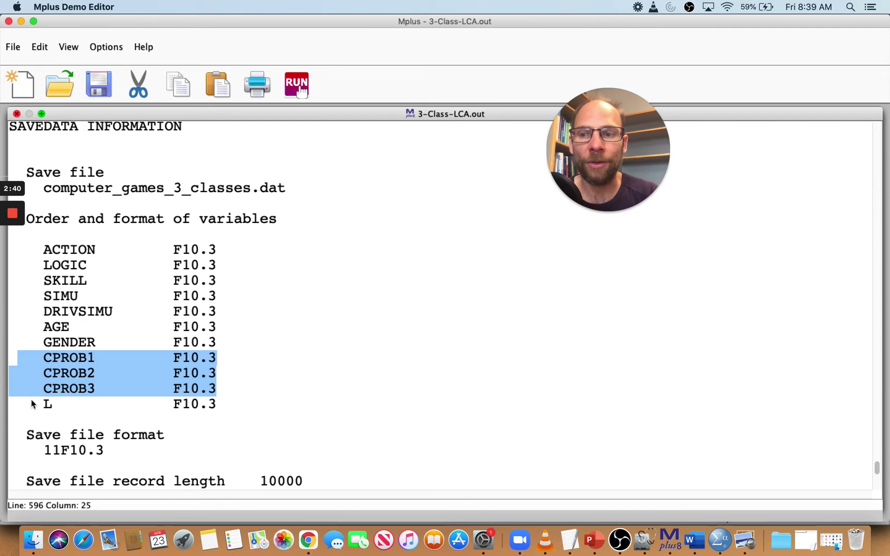
left_click(16, 405)
left_click_drag(16, 405, 238, 404)
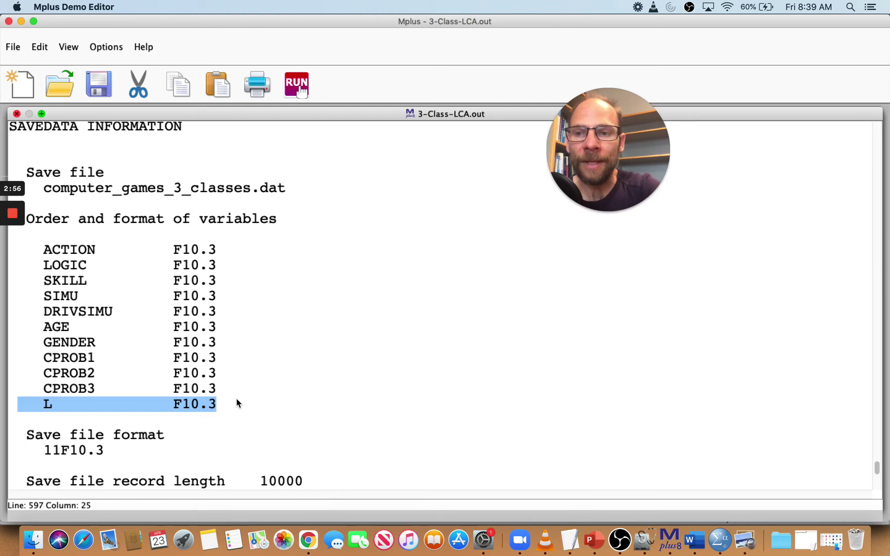
key("super+Tab")
key("super+Tab")
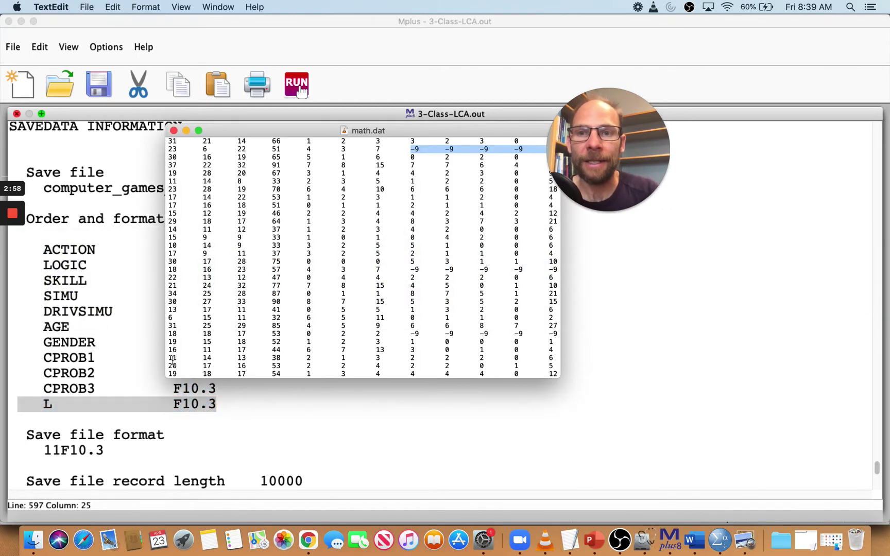
Close math.dat and browse in Finder to the Desktop's LCA > Mplus folder.
left_click(173, 131)
key("super+Tab")
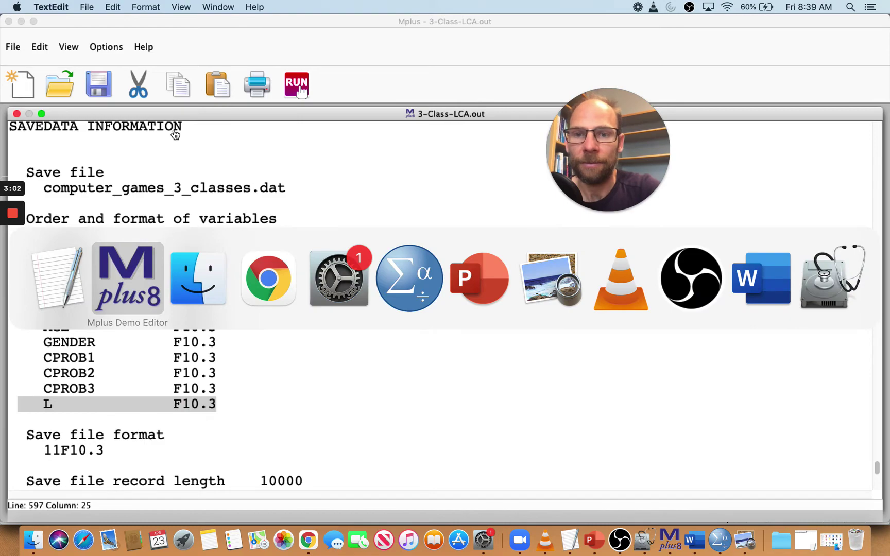
key("super+Tab")
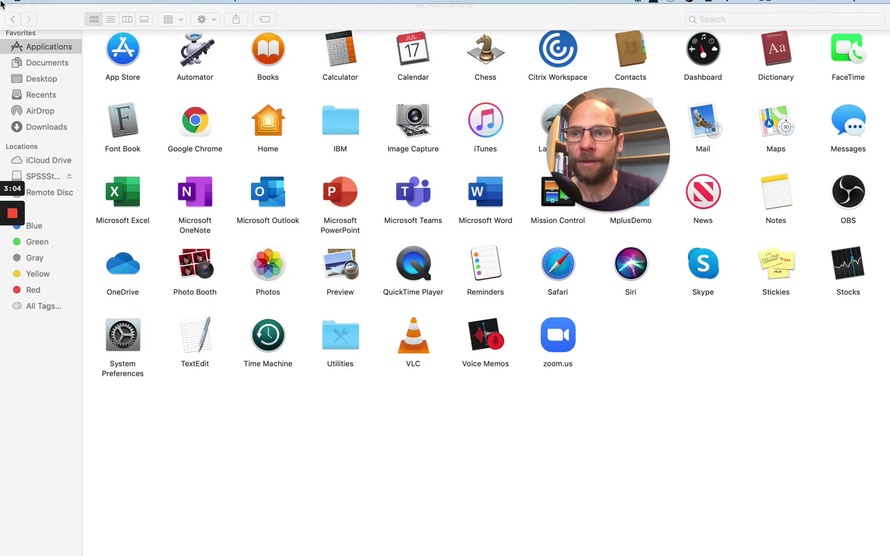
left_click(35, 79)
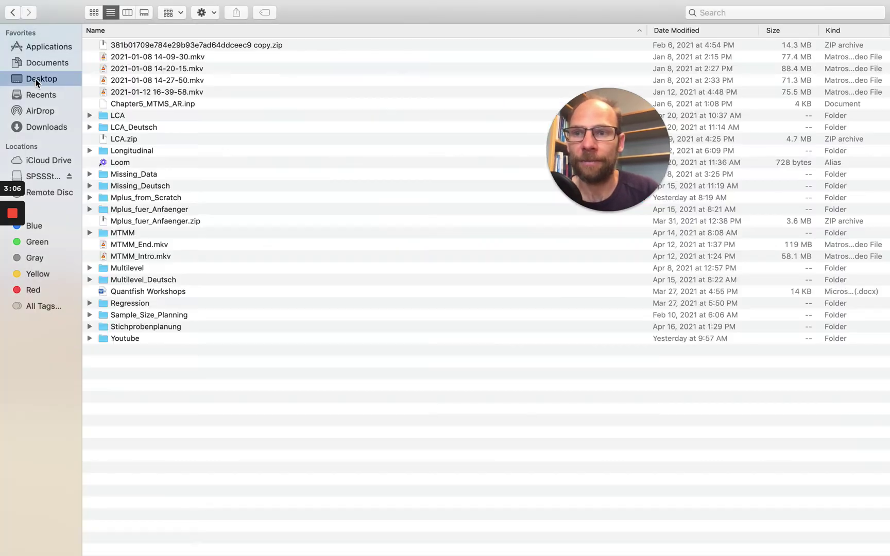
left_click(120, 117)
double_click(121, 116)
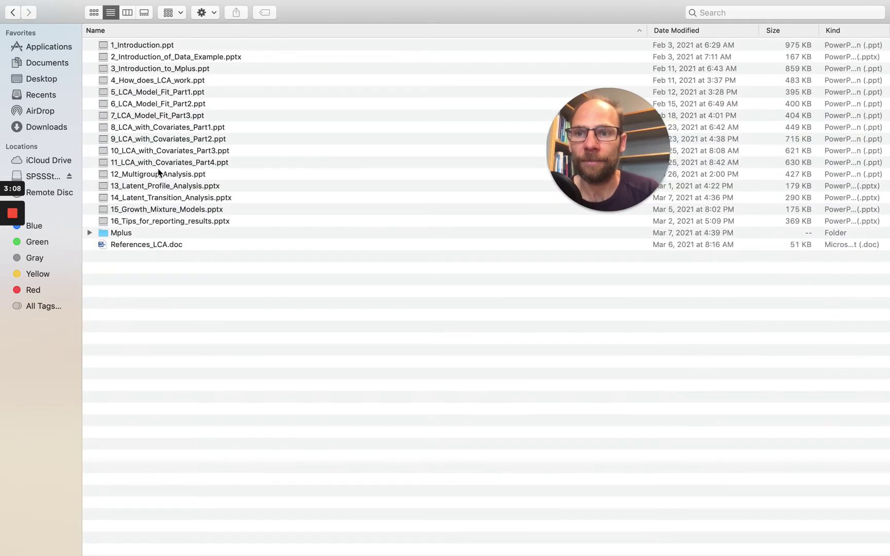
double_click(124, 233)
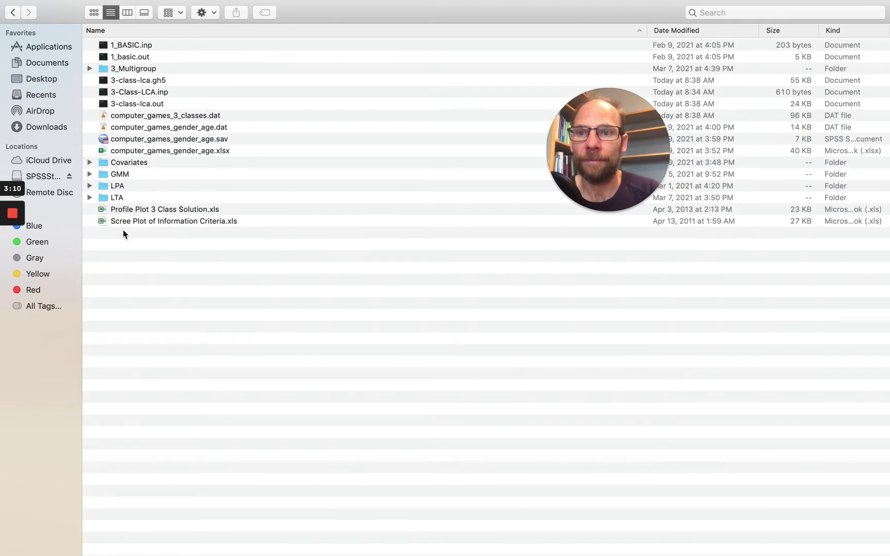
Open computer_games_3_classes.dat with TextEdit.
left_click(179, 119)
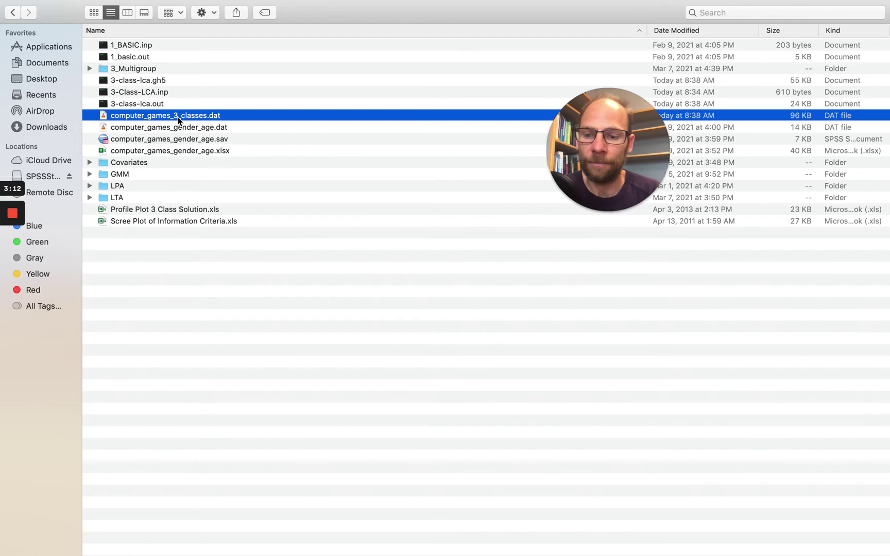
right_click(179, 120)
mouse_move(255, 135)
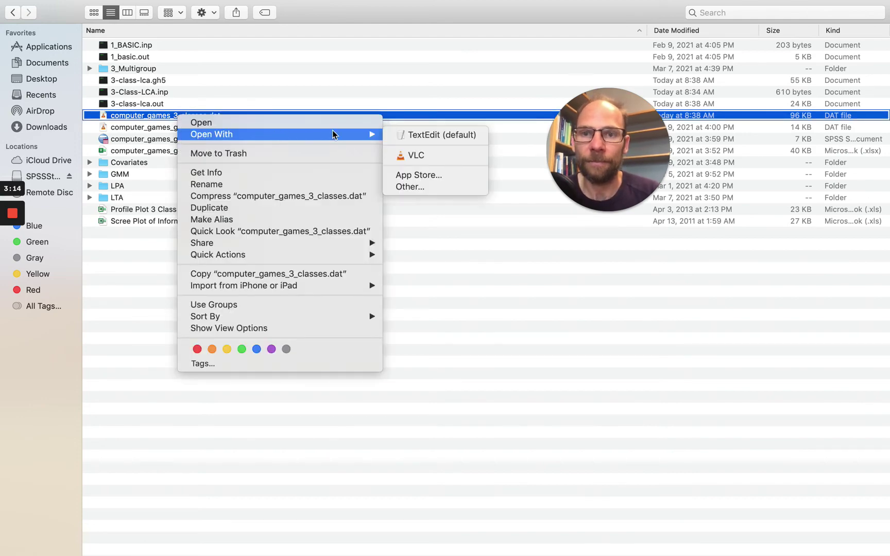
left_click(404, 135)
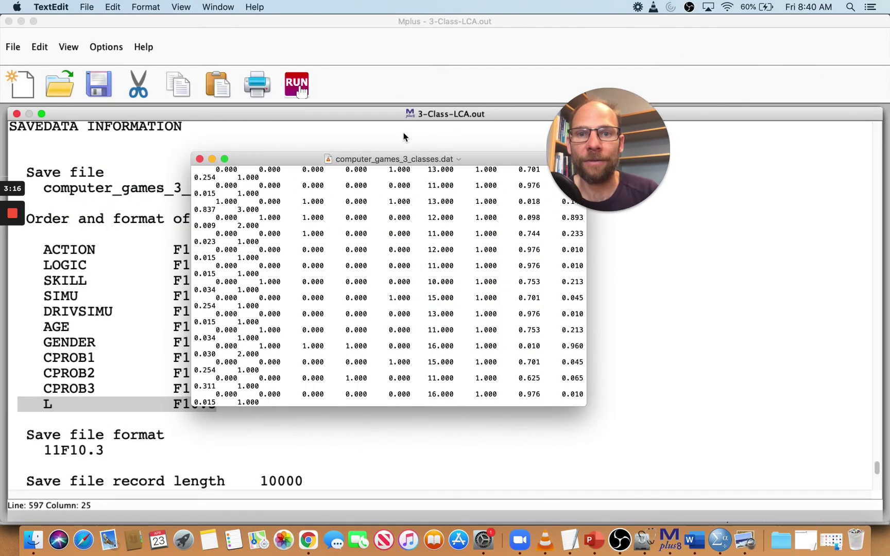
Show the data full screen and highlight the first case's probabilities 0.701, 0.045, 0.254 and class 1.
left_click(224, 159)
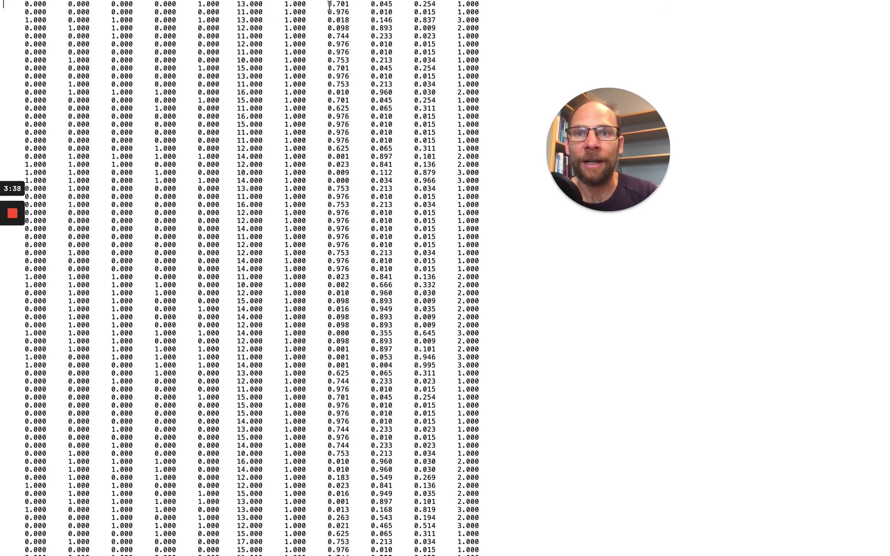
left_click_drag(328, 5, 437, 7)
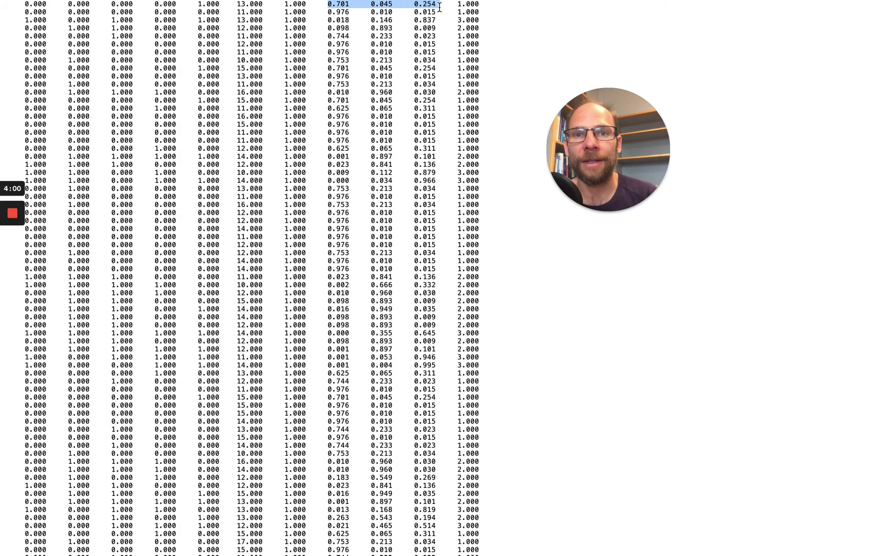
mouse_move(462, 2)
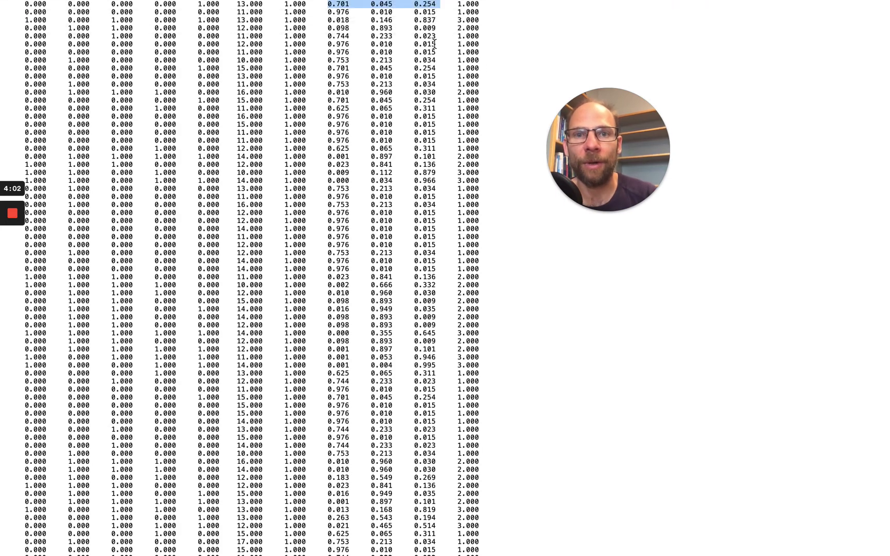
double_click(462, 4)
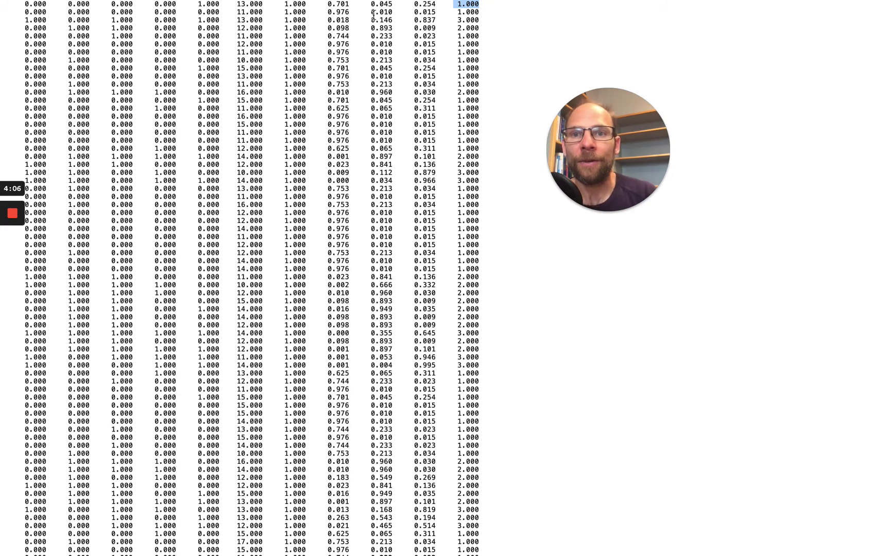
left_click_drag(324, 12, 492, 12)
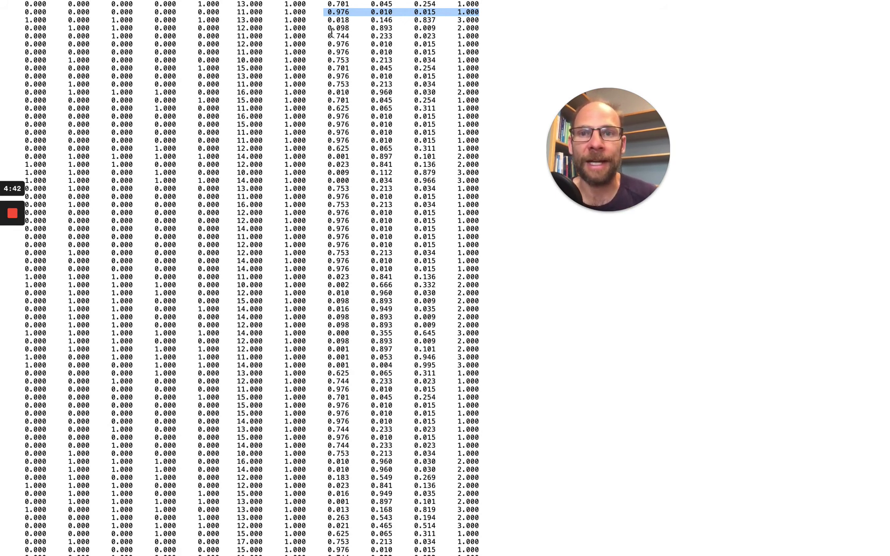
left_click_drag(328, 35, 437, 35)
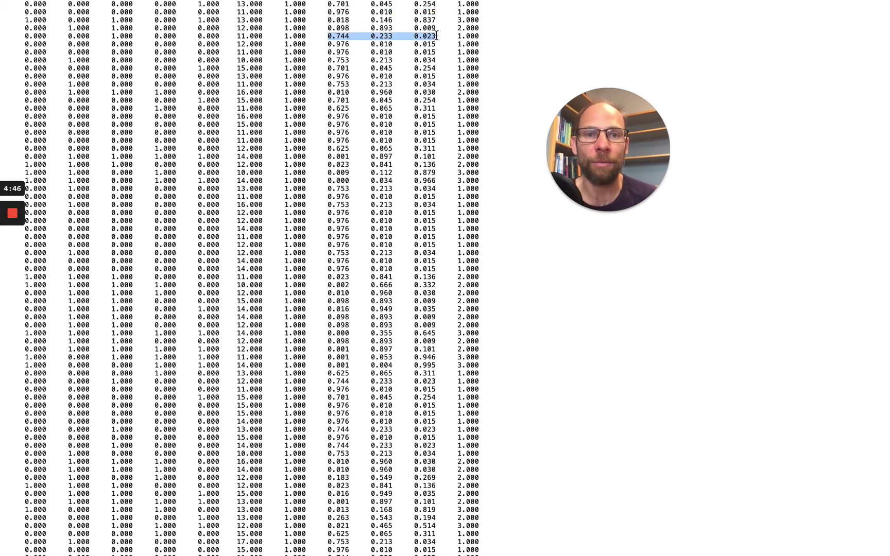